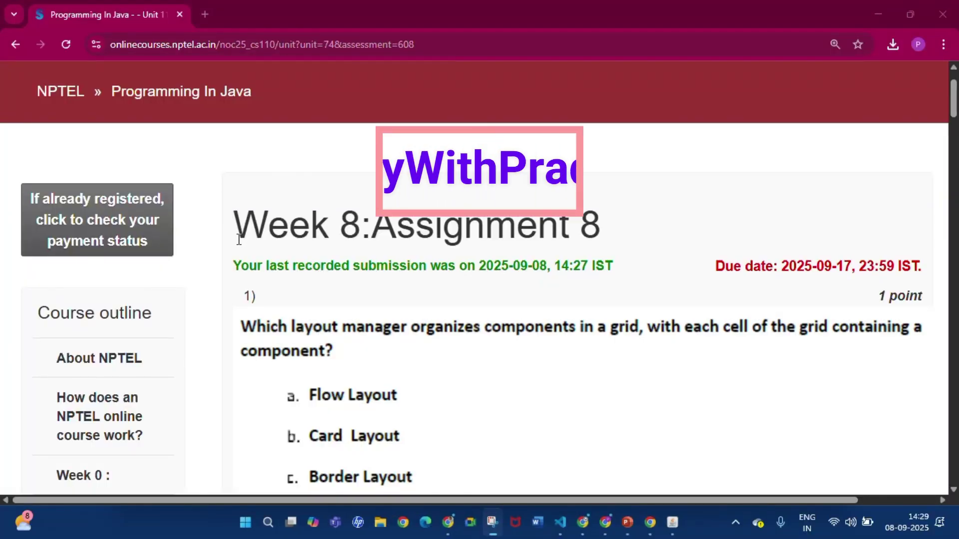
Highlight the Week 8: Assignment 8 heading, then mark option c for question 5.
drag(234, 225, 600, 225)
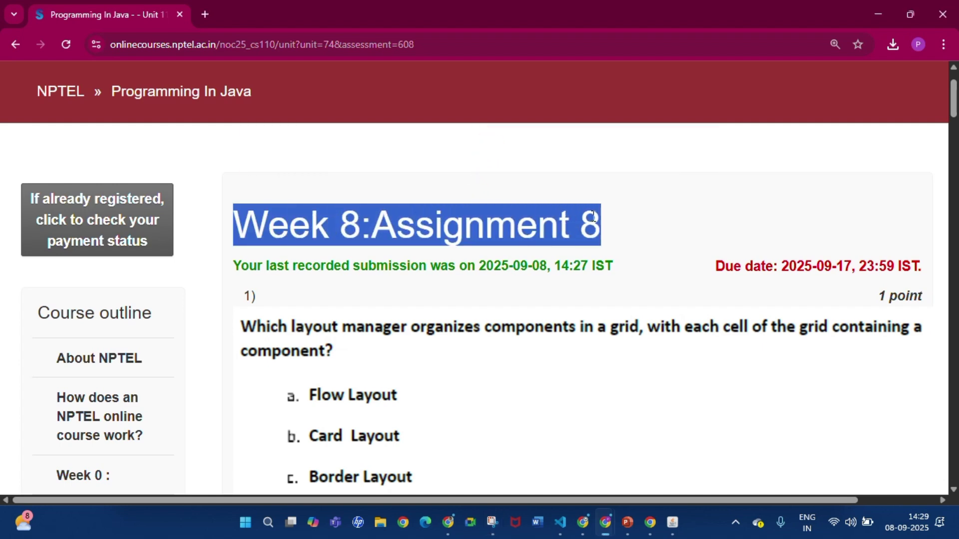
click(600, 219)
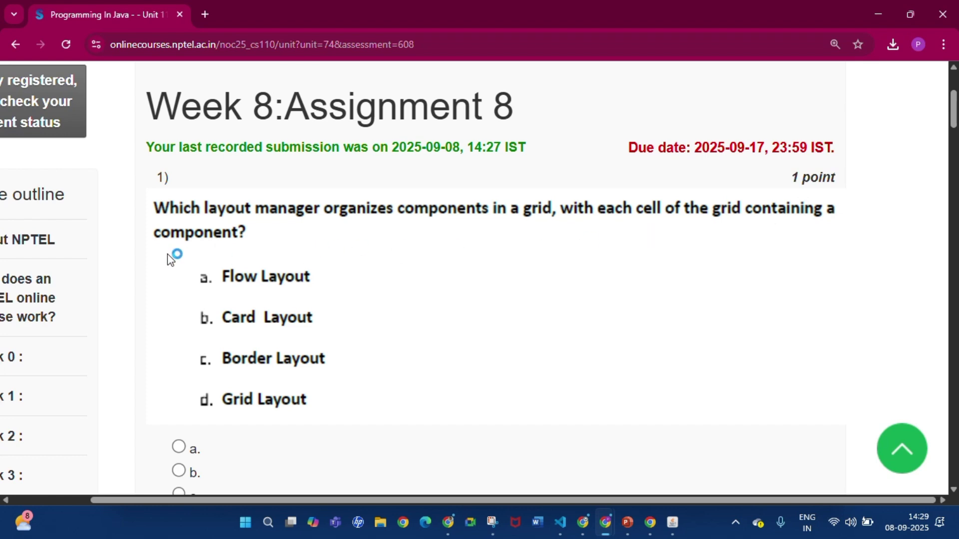
scroll(167, 255, down, 1)
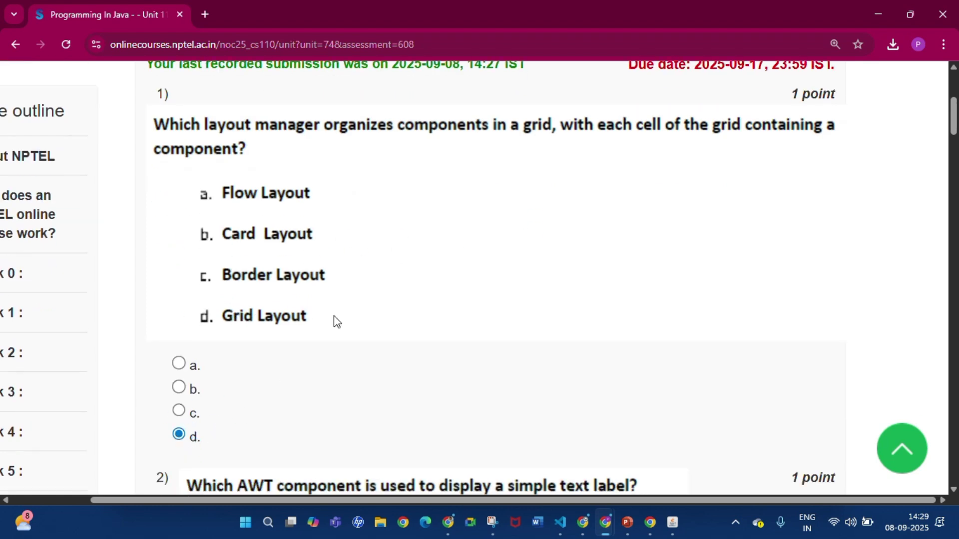
scroll(345, 331, down, 3)
scroll(194, 323, down, 1)
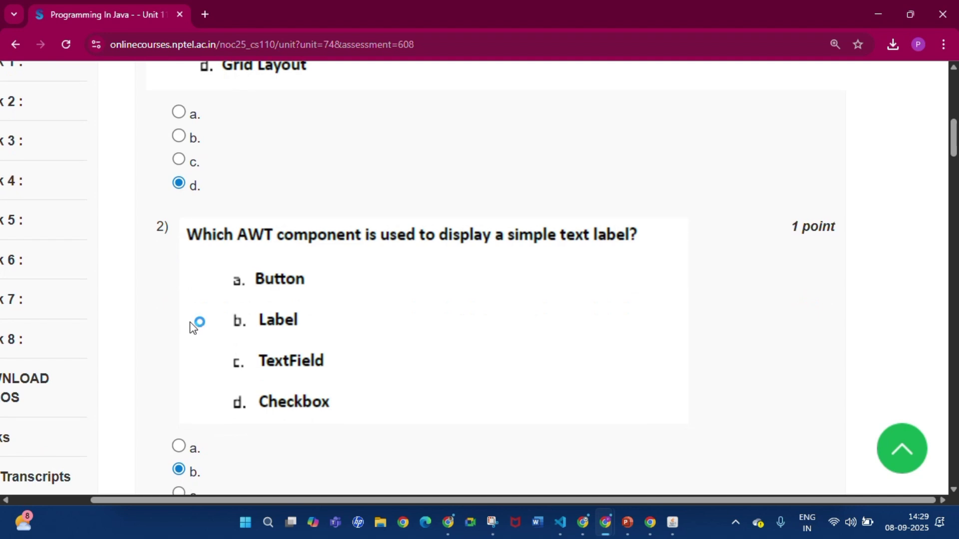
scroll(244, 363, down, 1)
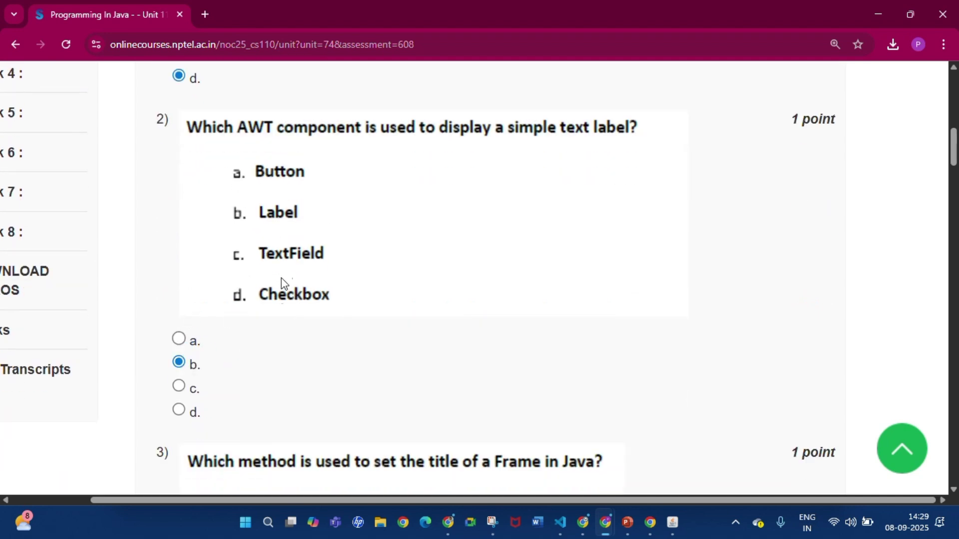
scroll(264, 385, down, 2)
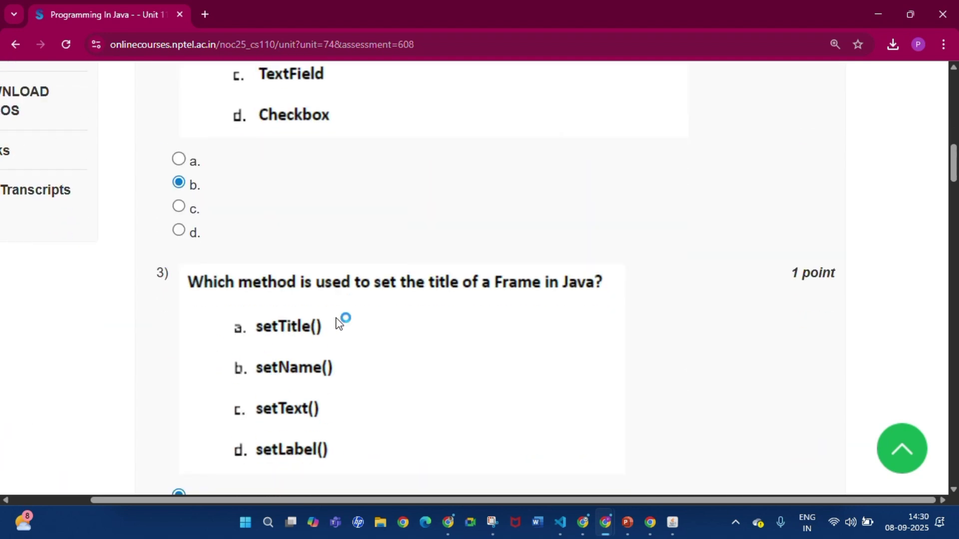
scroll(372, 327, down, 1)
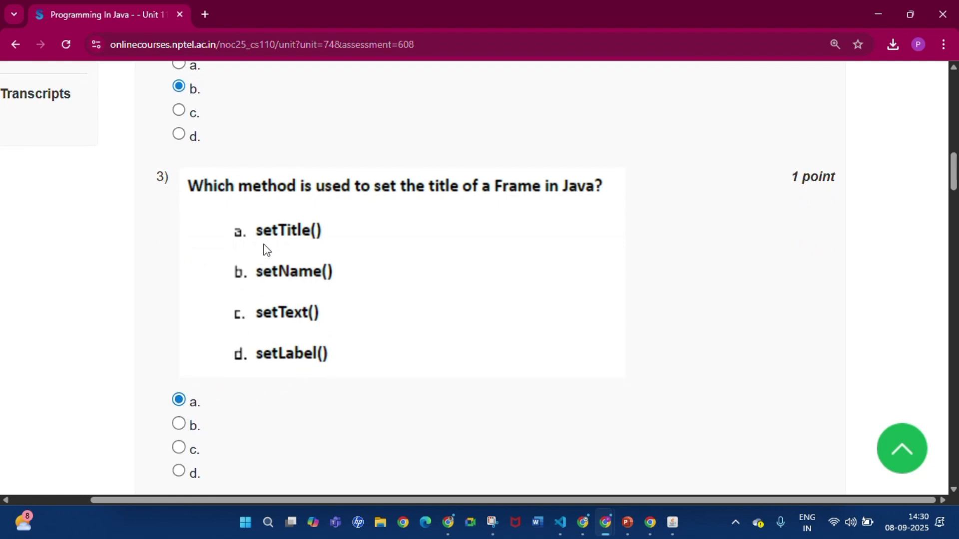
scroll(352, 256, down, 3)
scroll(255, 330, down, 1)
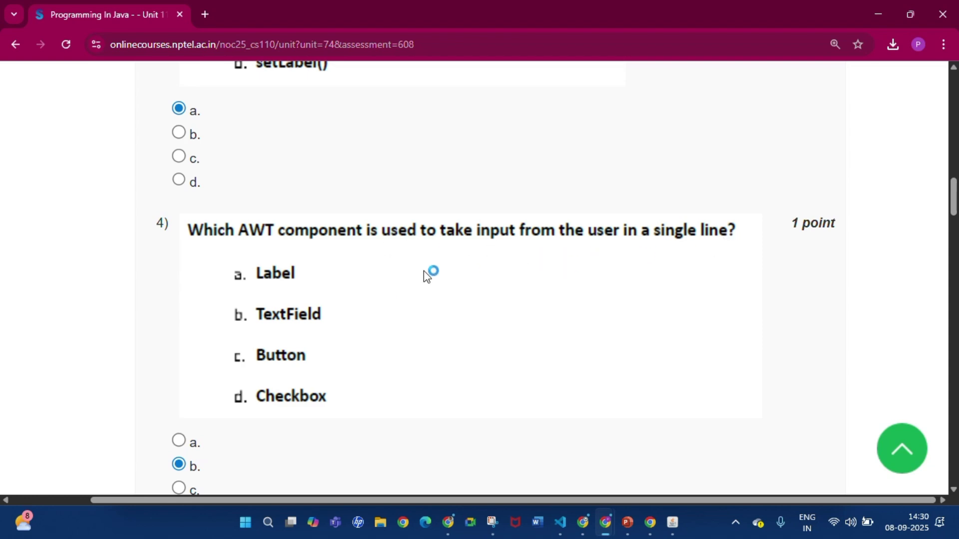
scroll(401, 279, down, 1)
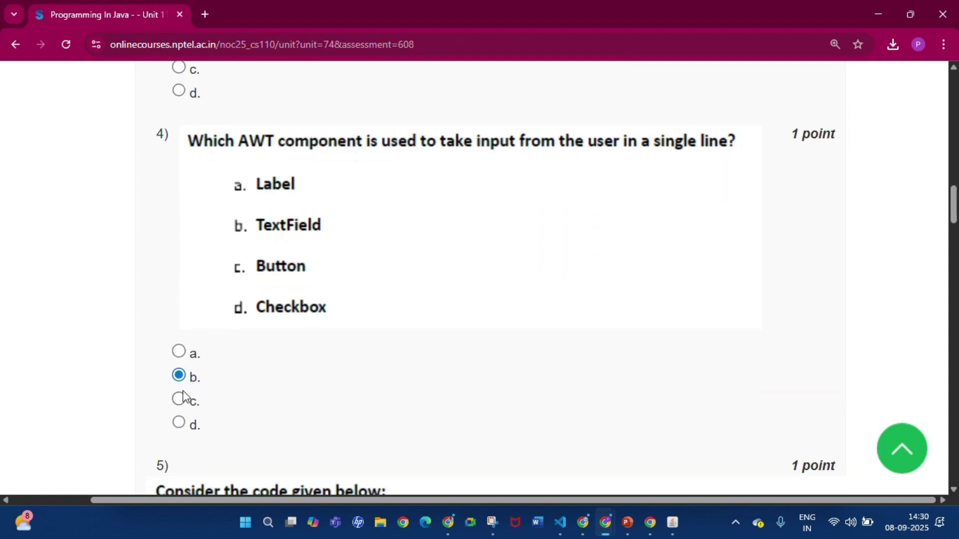
scroll(335, 234, down, 2)
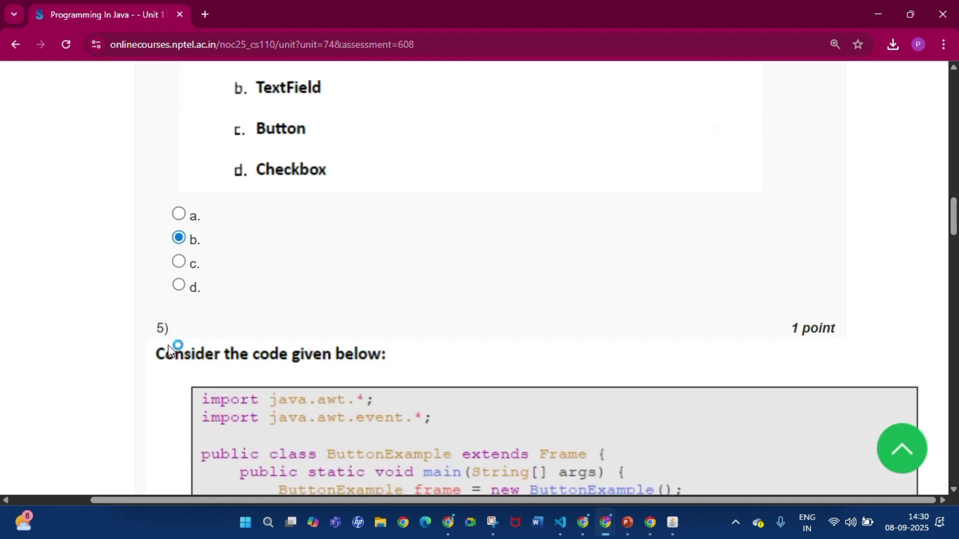
scroll(237, 400, down, 2)
scroll(236, 400, down, 1)
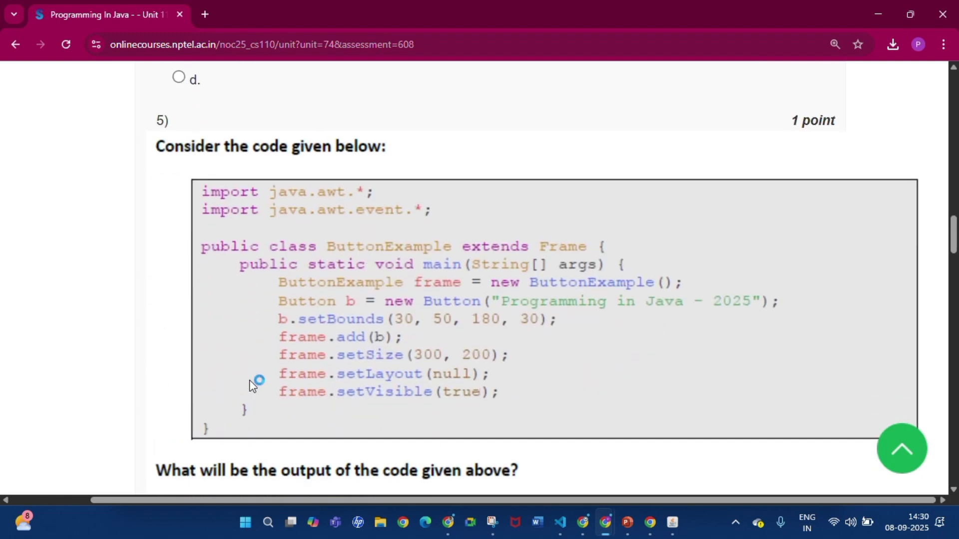
scroll(312, 316, down, 1)
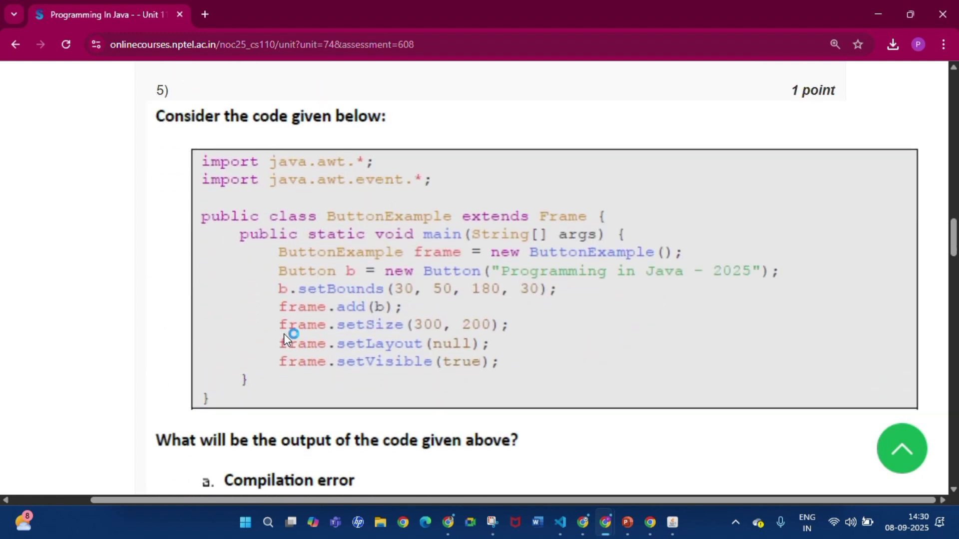
scroll(284, 334, down, 2)
scroll(234, 387, down, 1)
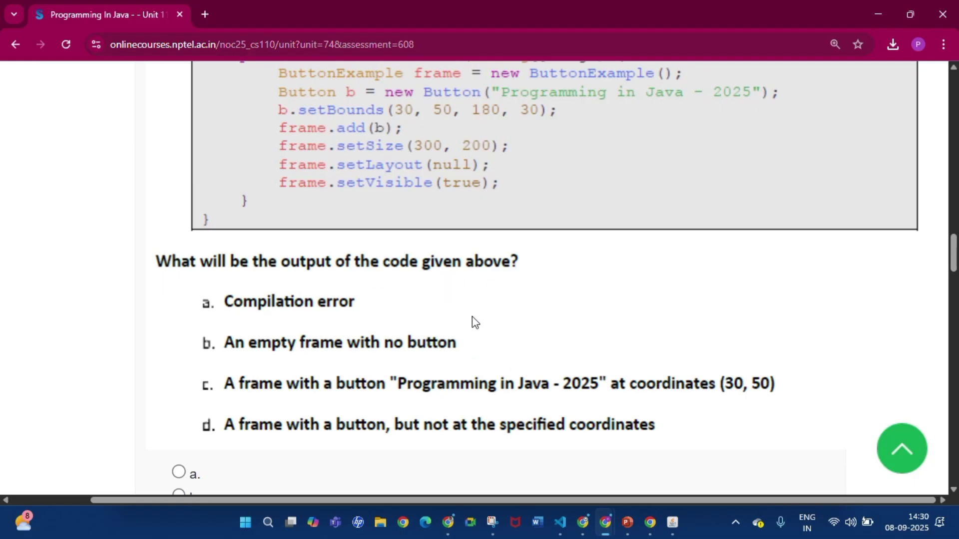
scroll(472, 322, down, 2)
scroll(375, 338, down, 1)
click(179, 449)
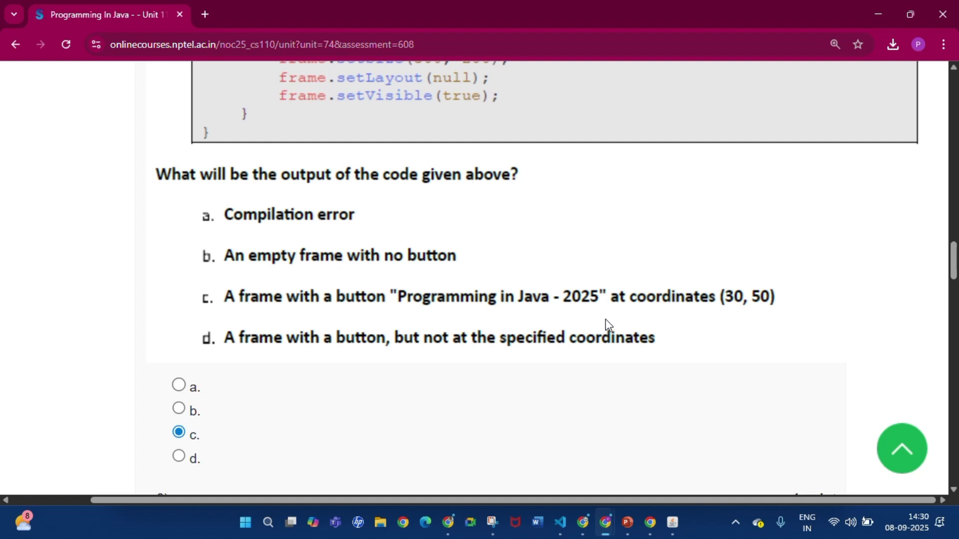
scroll(366, 390, down, 3)
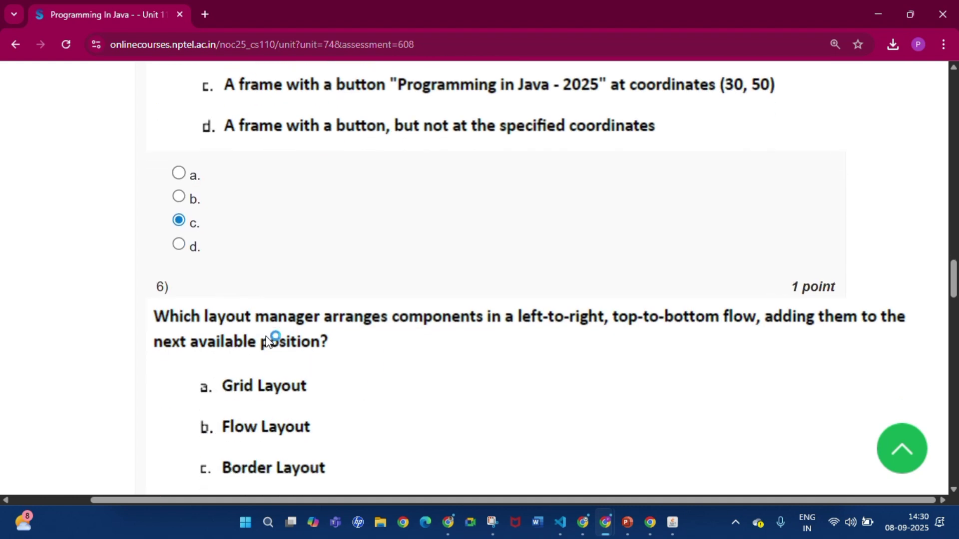
scroll(169, 286, down, 2)
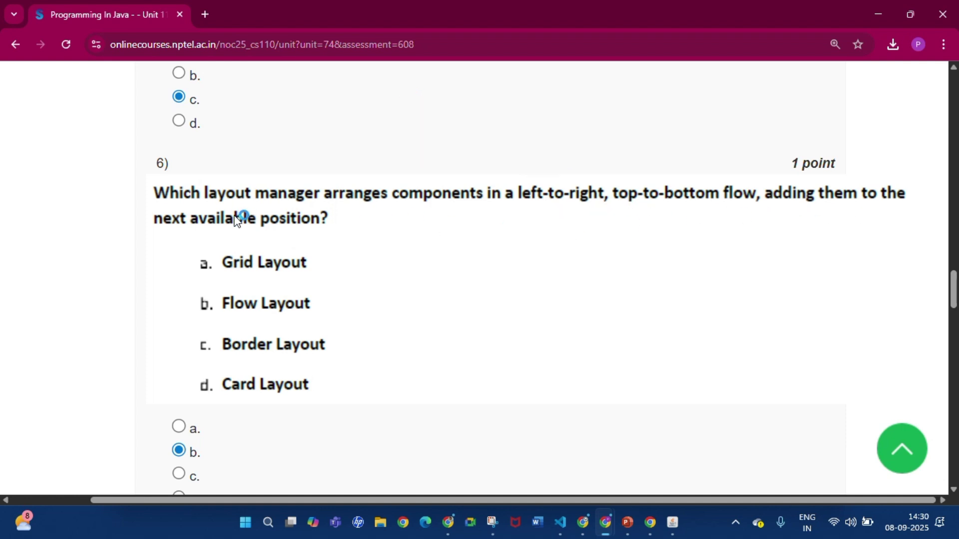
scroll(309, 240, down, 2)
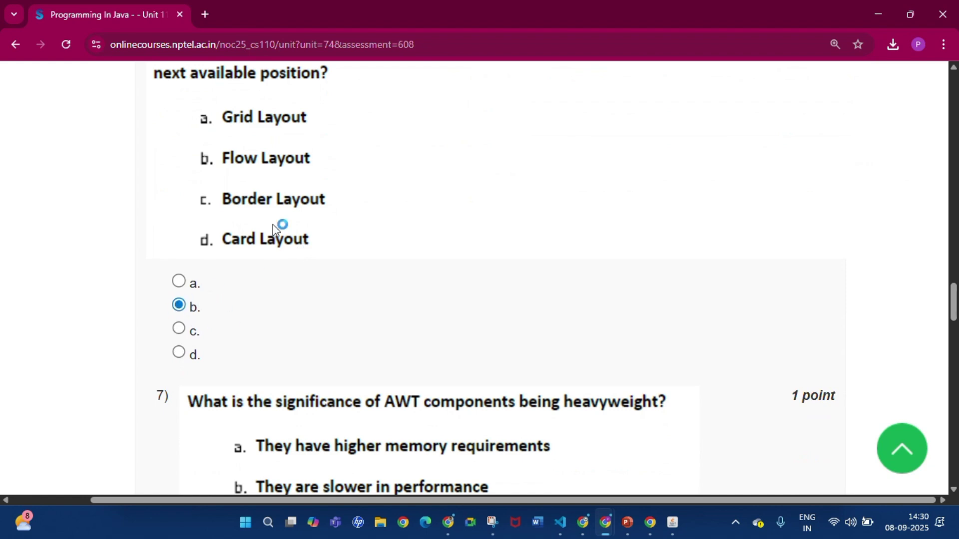
scroll(351, 287, down, 3)
Mark option c for question 7 and option d, Abstract Window Toolkit, for question 9.
click(178, 464)
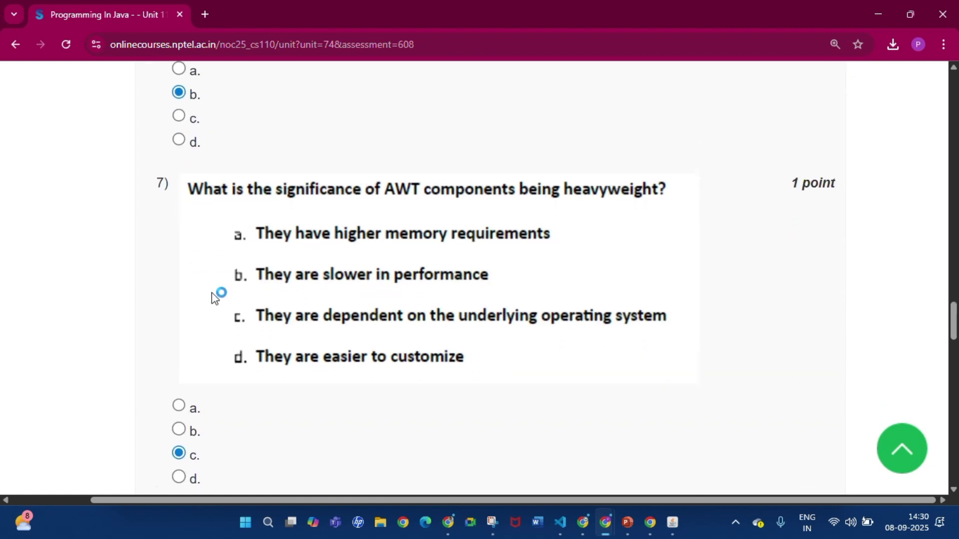
scroll(187, 338, down, 2)
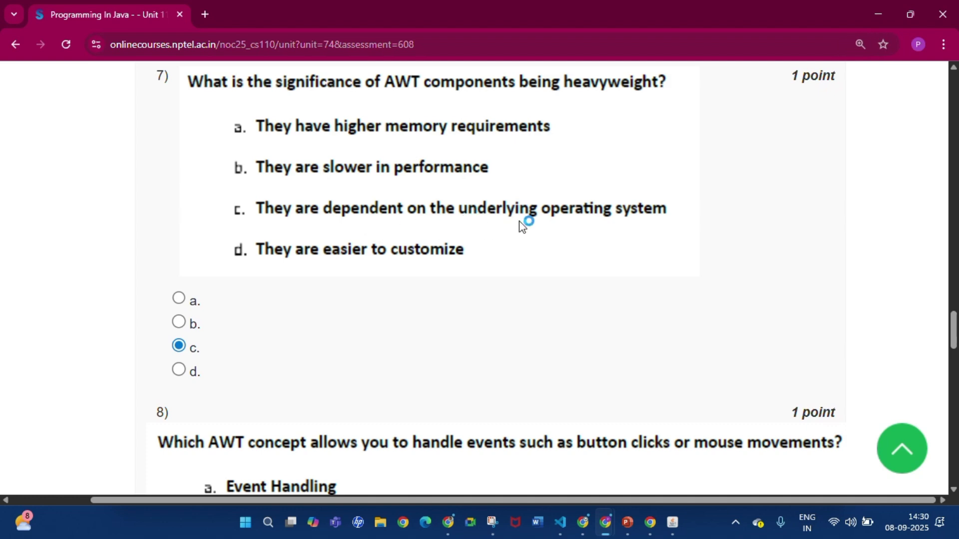
scroll(407, 287, down, 2)
scroll(406, 287, down, 1)
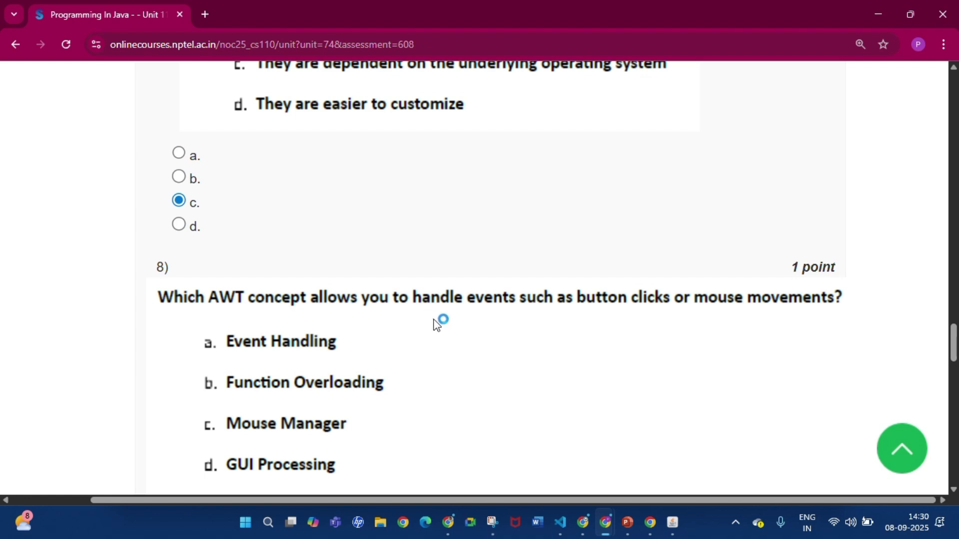
scroll(435, 325, down, 1)
scroll(389, 319, down, 1)
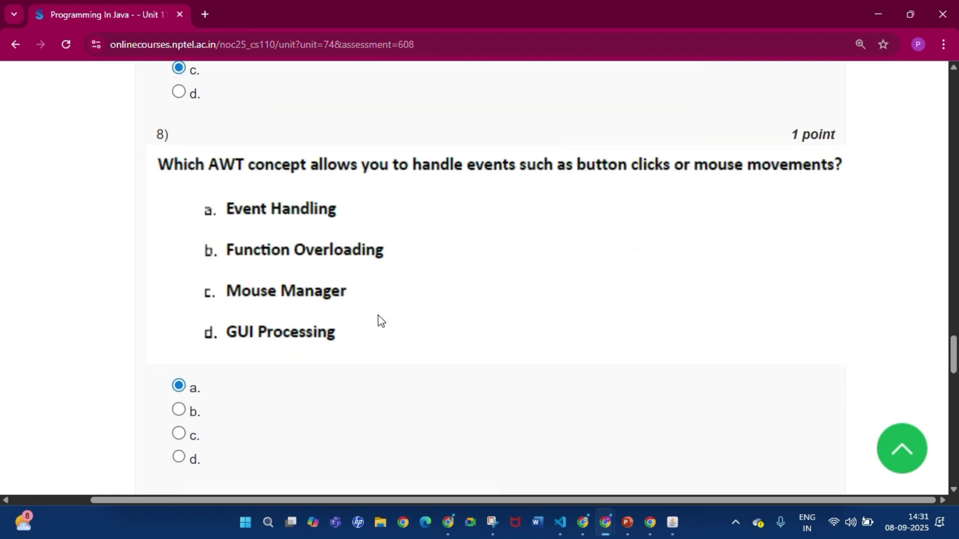
scroll(367, 298, down, 1)
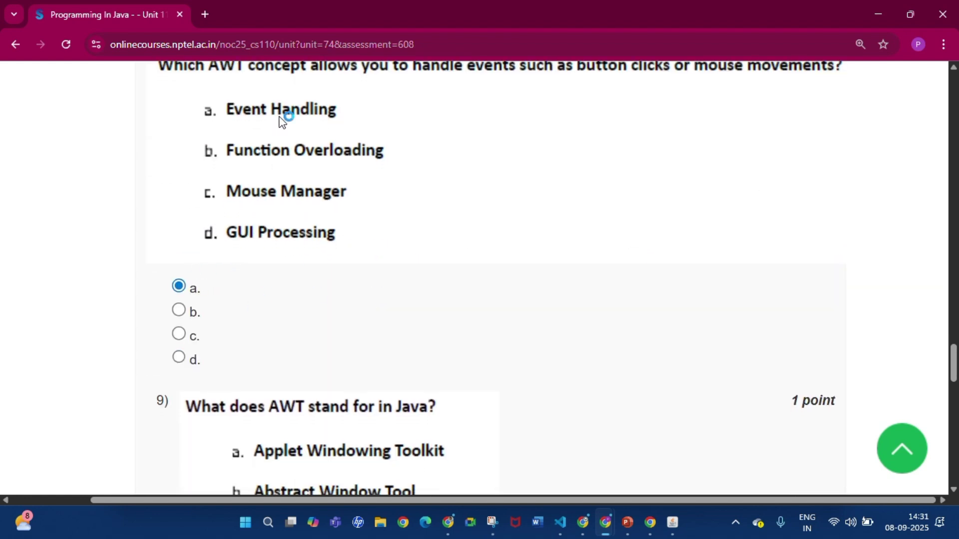
scroll(353, 307, down, 1)
scroll(353, 307, down, 1)
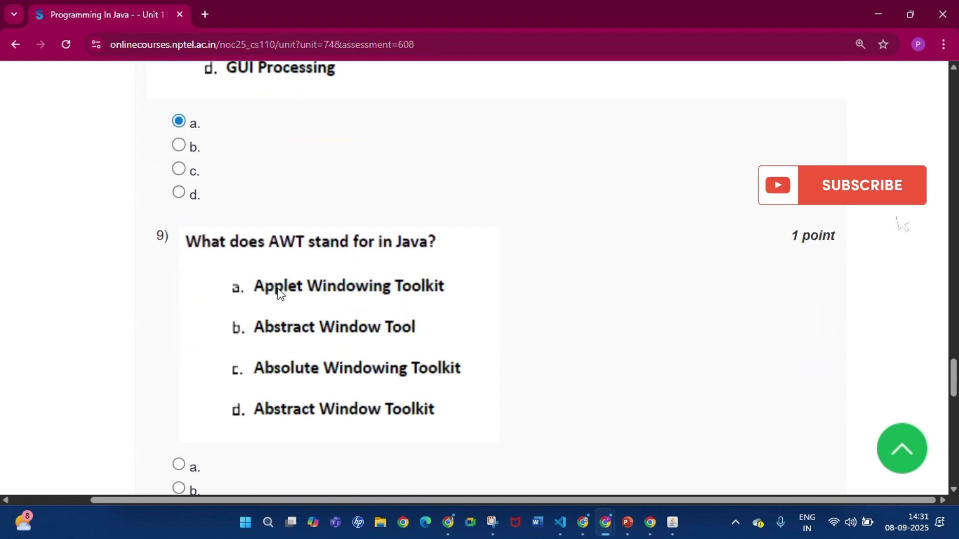
scroll(279, 293, down, 1)
click(178, 428)
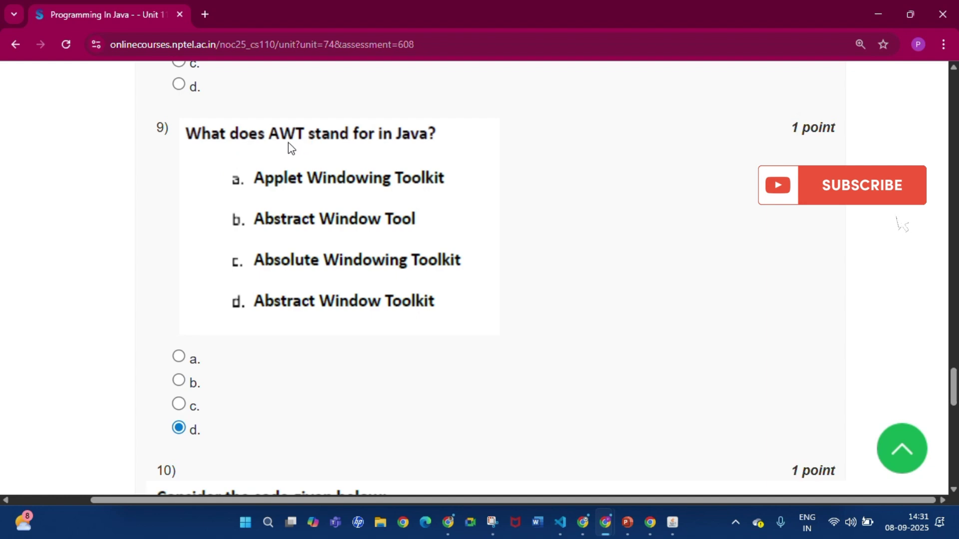
scroll(307, 338, down, 2)
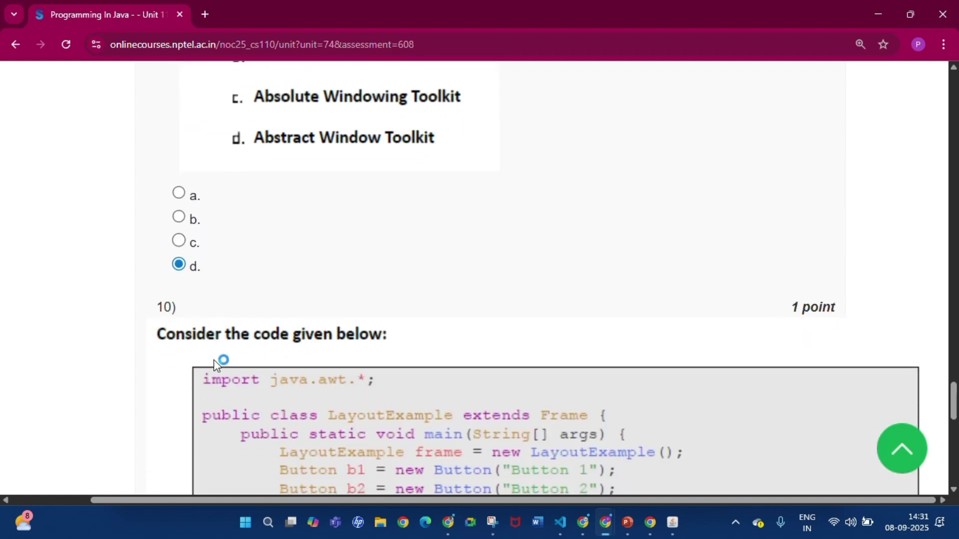
scroll(214, 364, down, 1)
scroll(180, 349, down, 3)
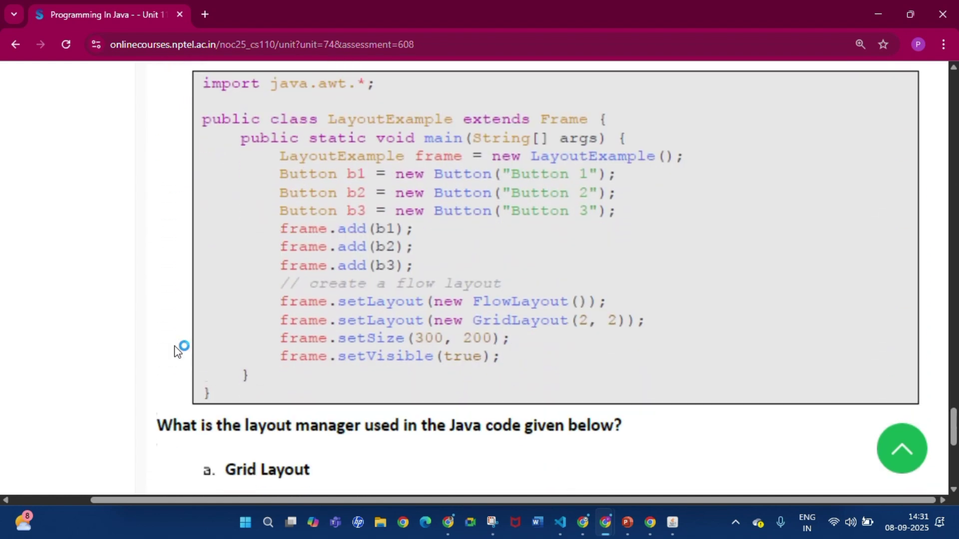
scroll(178, 351, down, 1)
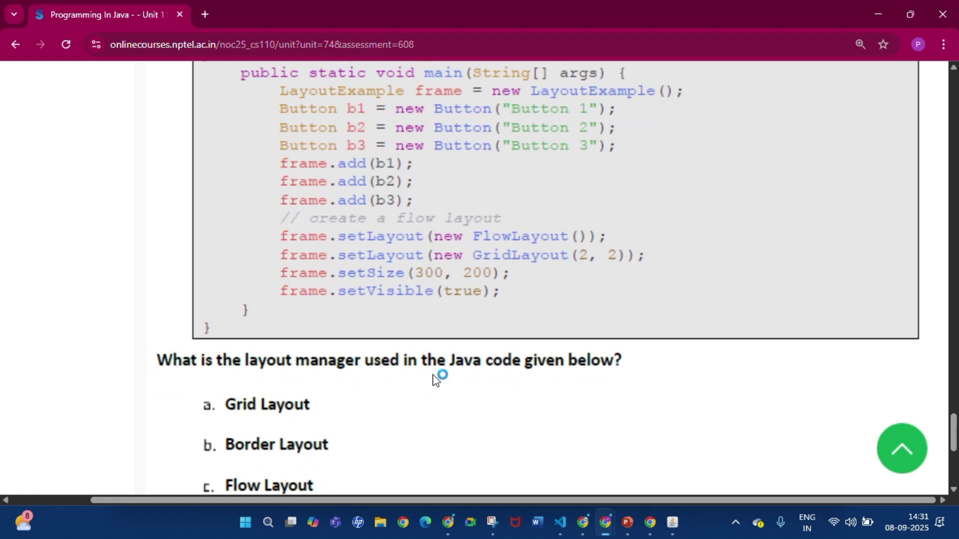
scroll(435, 380, down, 1)
scroll(539, 365, down, 1)
scroll(540, 364, down, 1)
scroll(596, 347, down, 1)
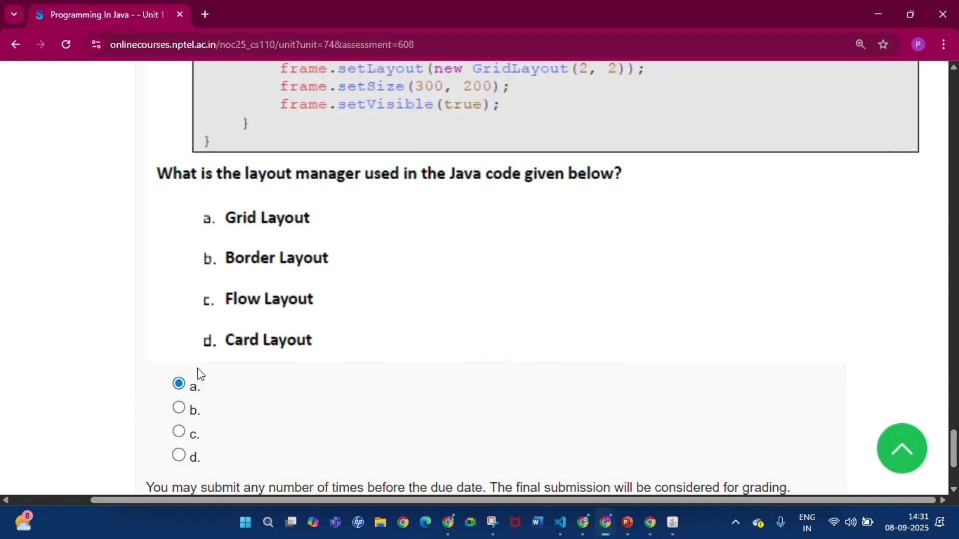
scroll(272, 264, down, 1)
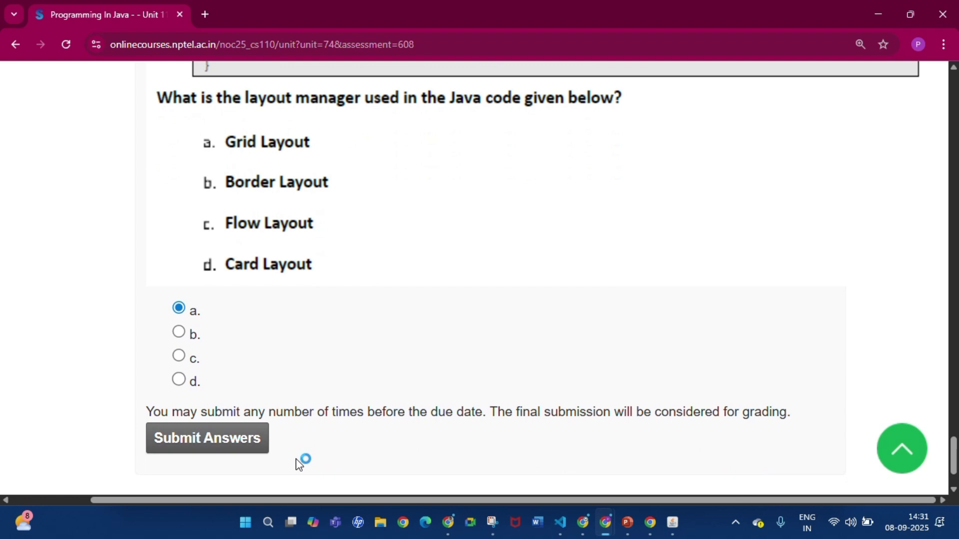
Submit the Week 8 Assignment 8 answers for all ten questions.
click(256, 450)
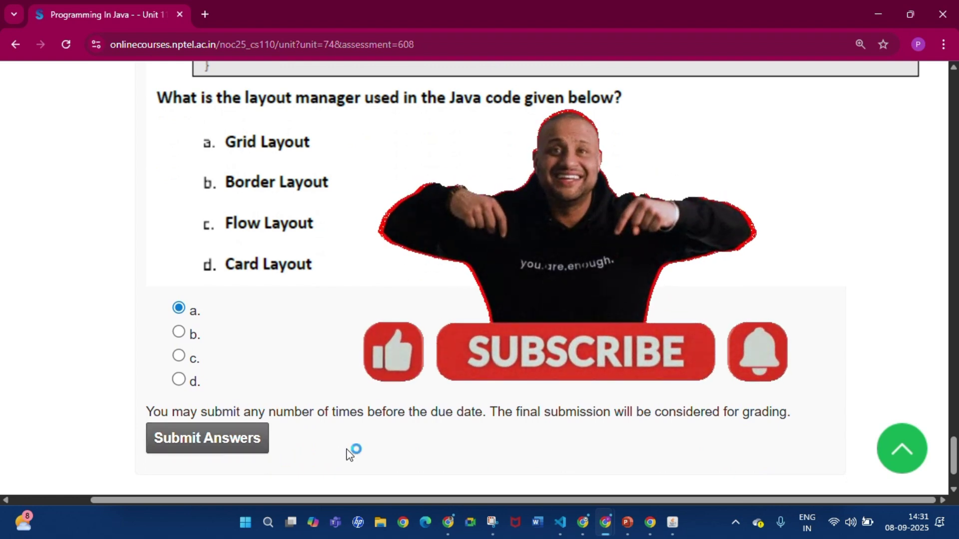